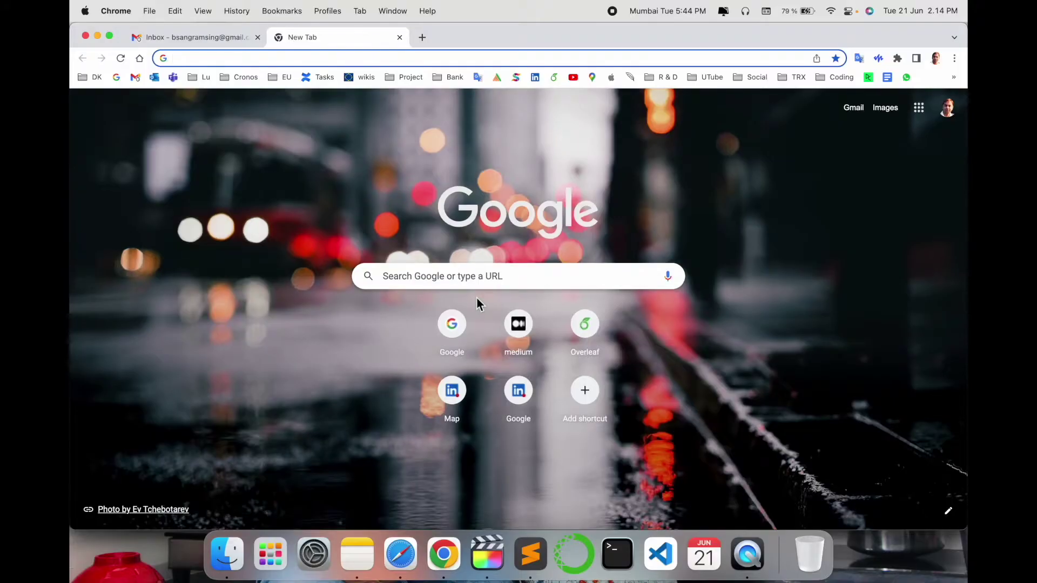
# Search Google for Android File Transfer, reach the android.com page and download the .dmg installer.
pyautogui.click(456, 324)
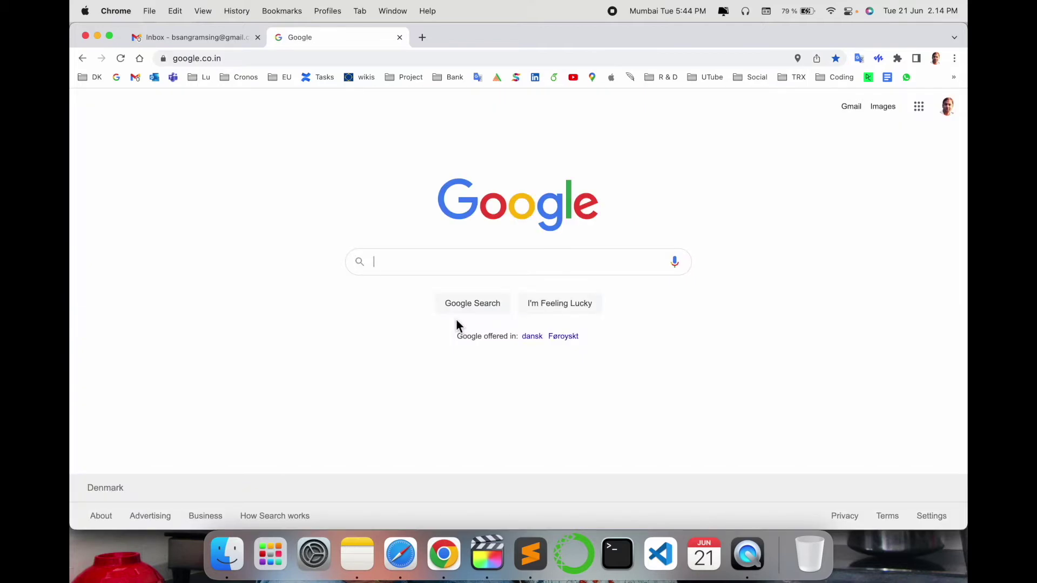
pyautogui.write('Android File Transfer')
pyautogui.press('Return')
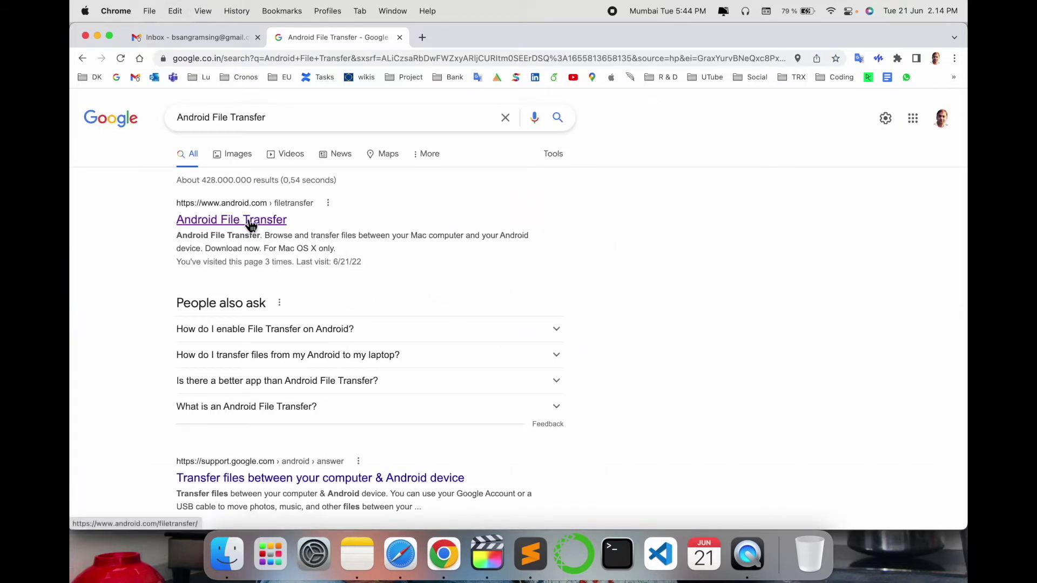
pyautogui.click(250, 226)
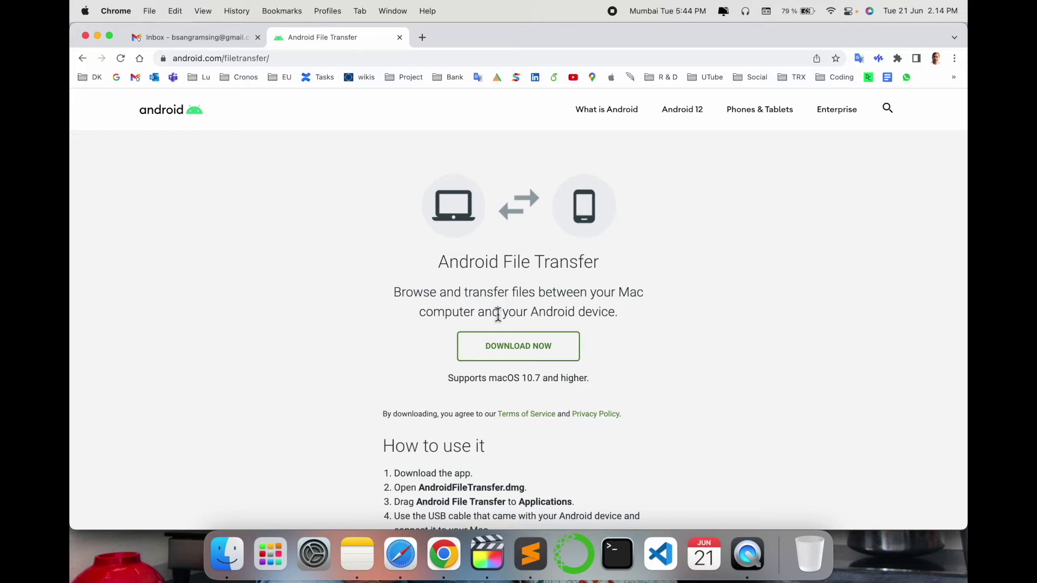
pyautogui.scroll(-1, 499, 316)
pyautogui.click(542, 331)
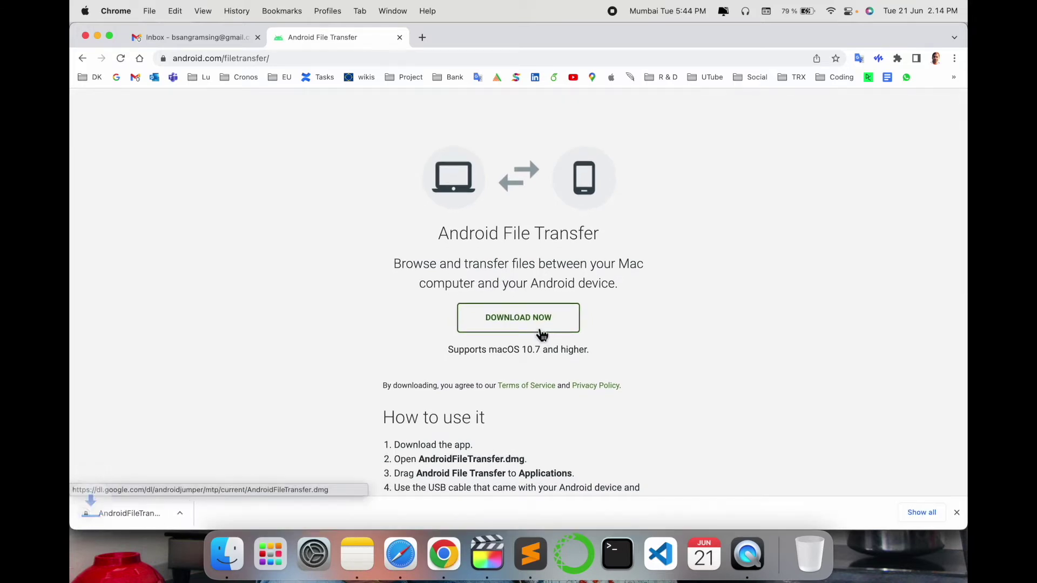
pyautogui.scroll(-5, 624, 448)
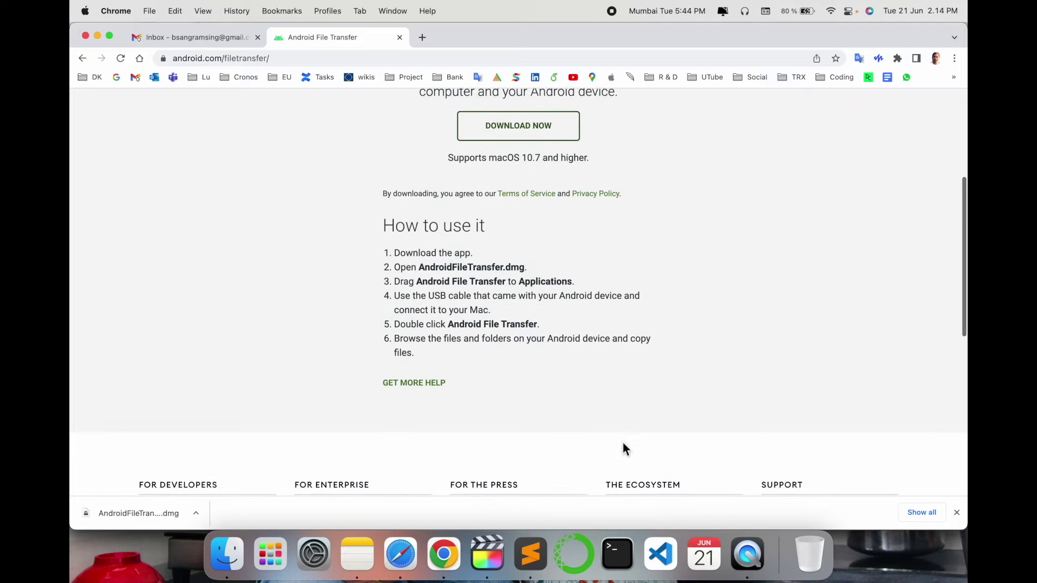
pyautogui.moveTo(398, 202); pyautogui.dragTo(558, 217)
pyautogui.moveTo(435, 230); pyautogui.dragTo(592, 234)
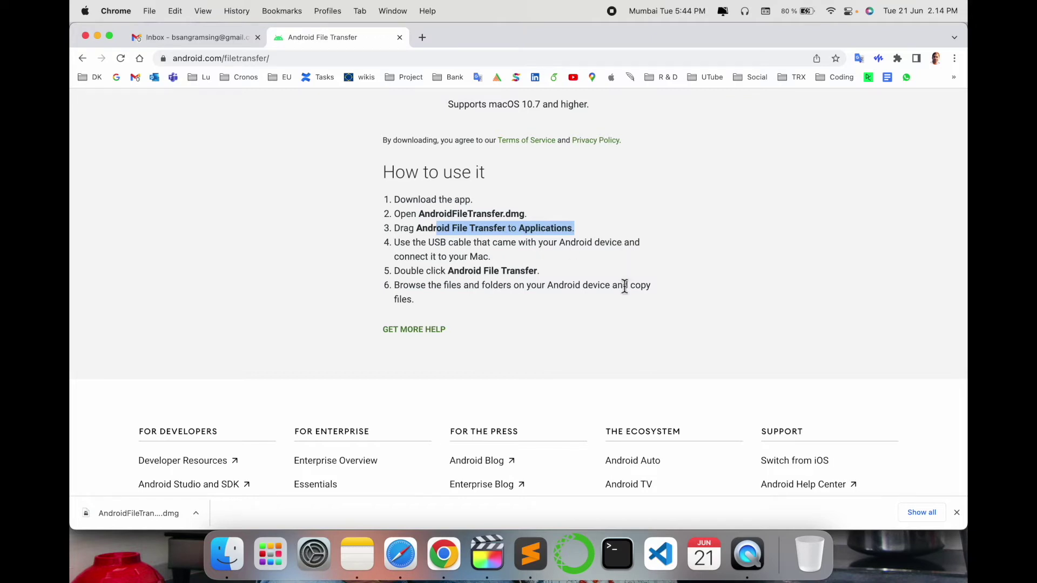
# Drag Android File Transfer from the disk image into Applications, replacing the old copy, and launch it from Launchpad.
pyautogui.click(112, 514)
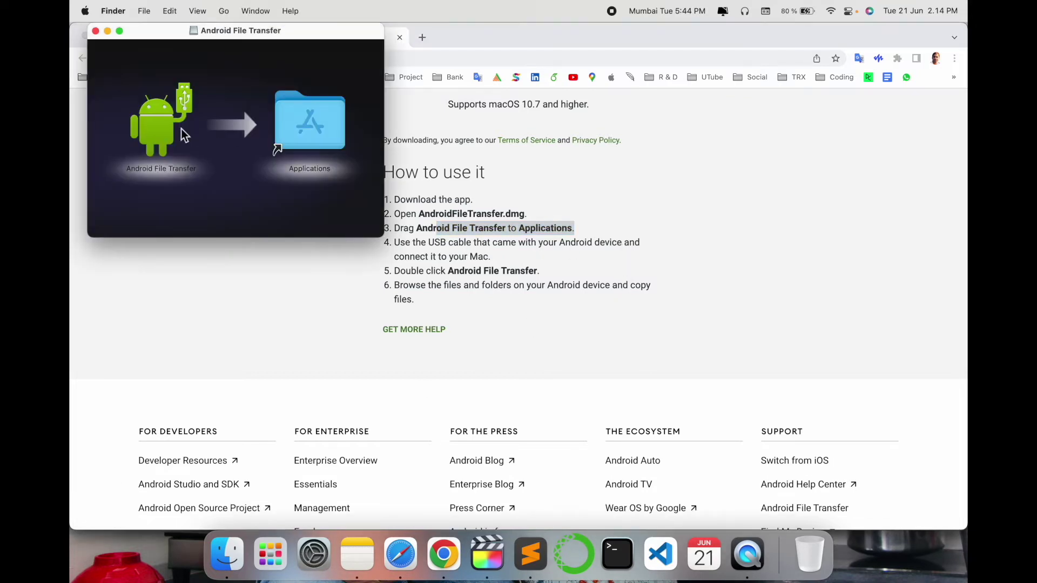
pyautogui.moveTo(180, 130); pyautogui.dragTo(309, 122)
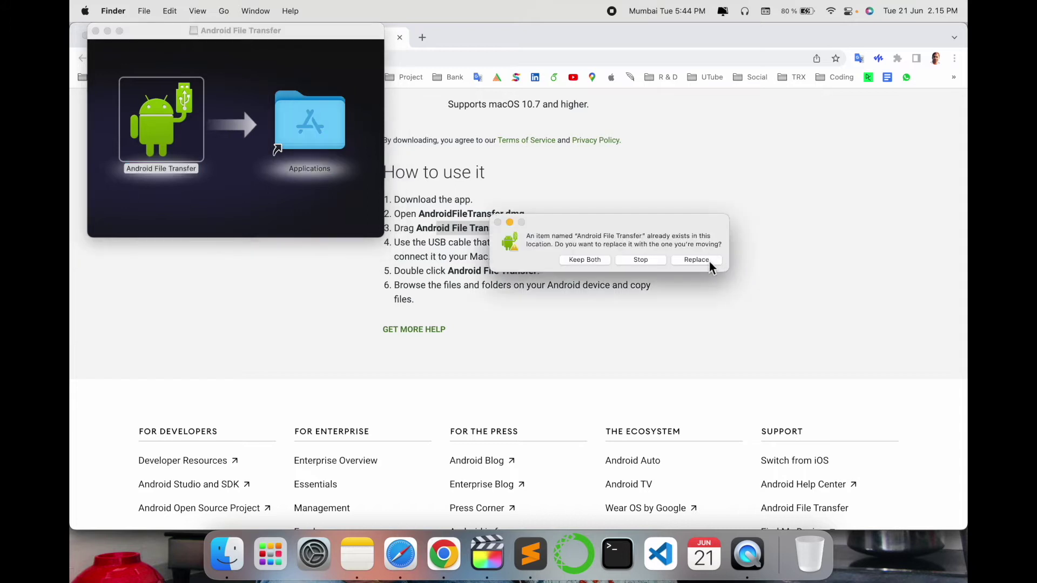
pyautogui.click(696, 260)
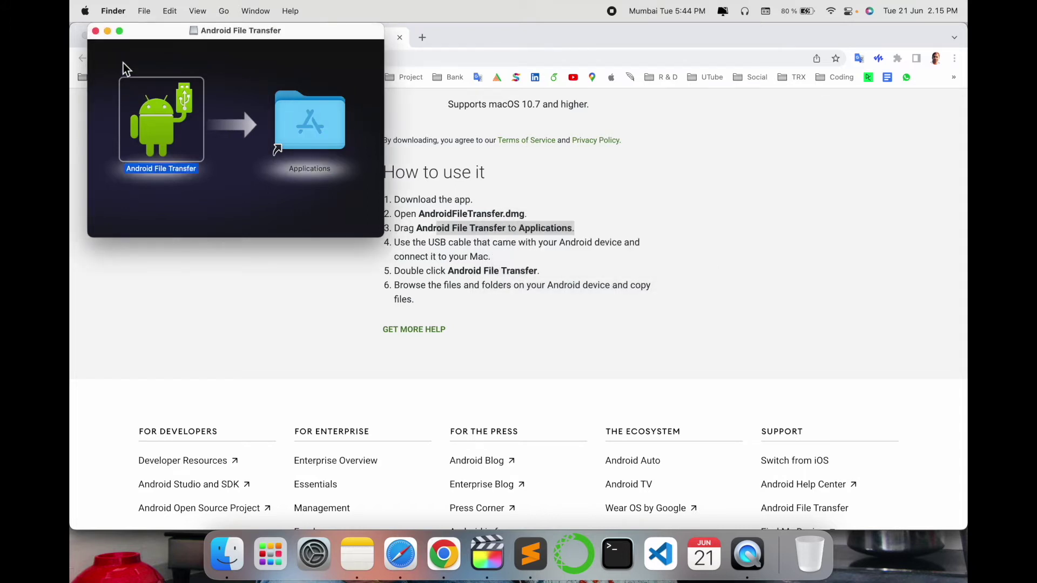
pyautogui.click(95, 30)
pyautogui.click(270, 554)
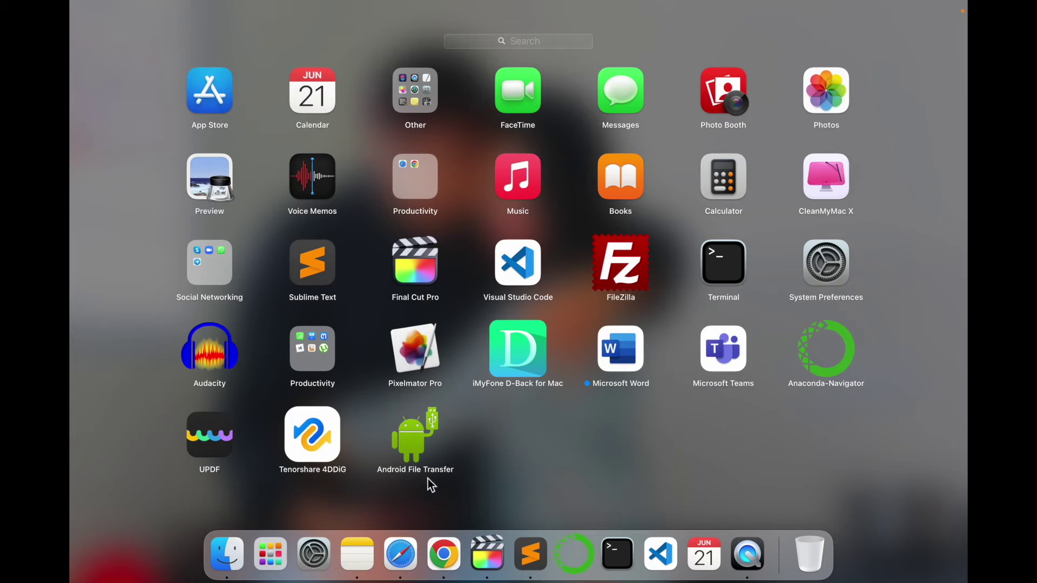
pyautogui.click(412, 453)
# Allow the internet-downloaded app to open and move the no-device alert and phone browser window into view.
pyautogui.click(551, 250)
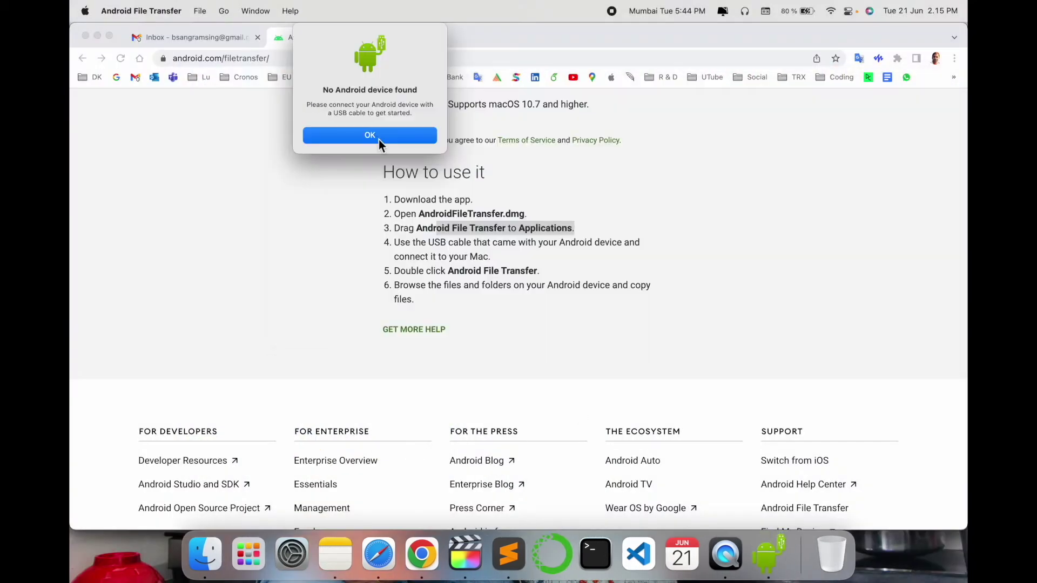
pyautogui.moveTo(406, 44); pyautogui.dragTo(395, 123)
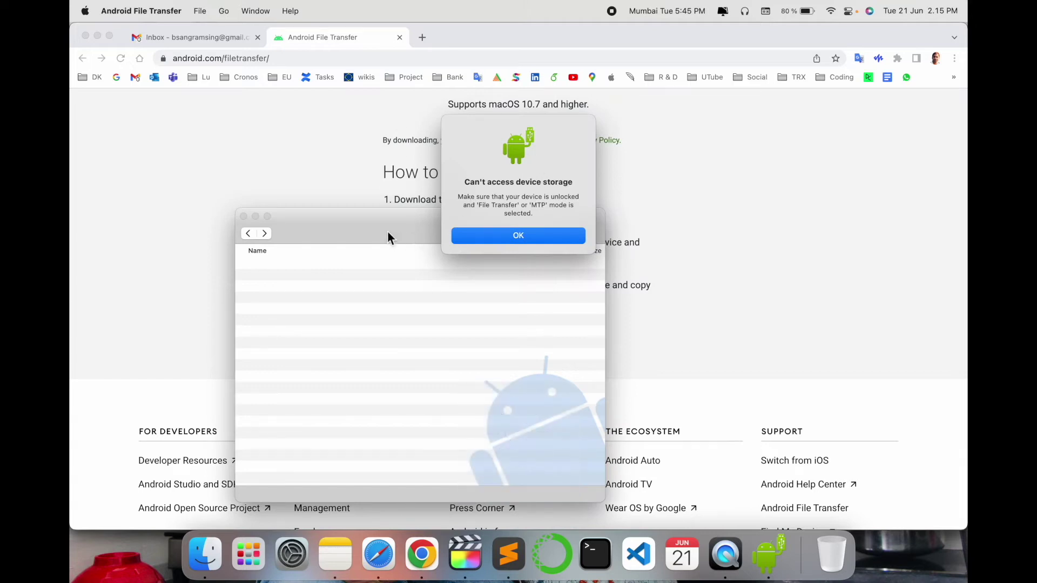
pyautogui.moveTo(387, 231); pyautogui.dragTo(360, 140)
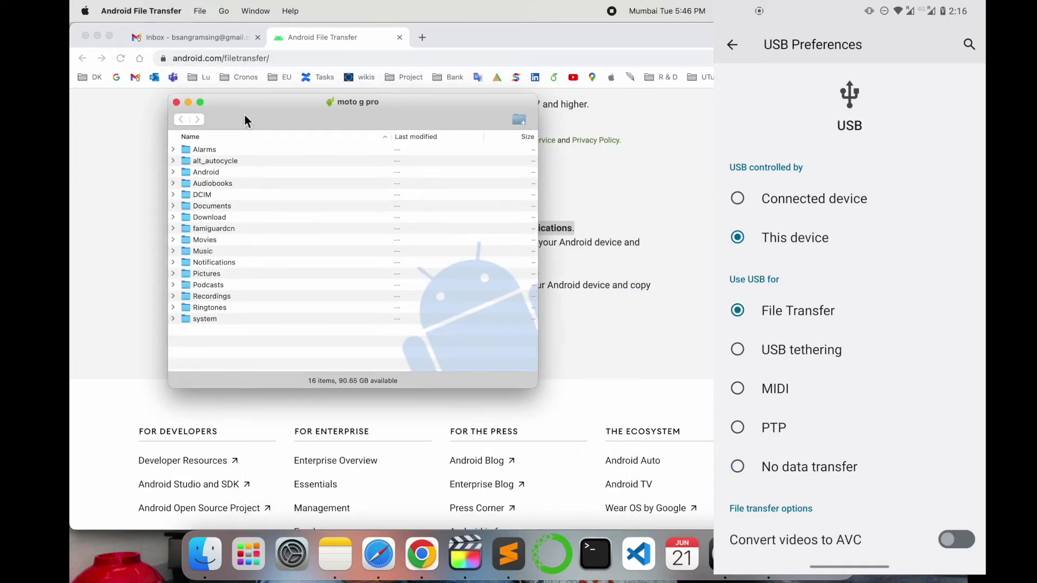
# Enlarge the browser, expand DCIM > Camera and copy the two VID_20220621 mp4 videos to the Desktop.
pyautogui.moveTo(537, 387); pyautogui.dragTo(619, 454)
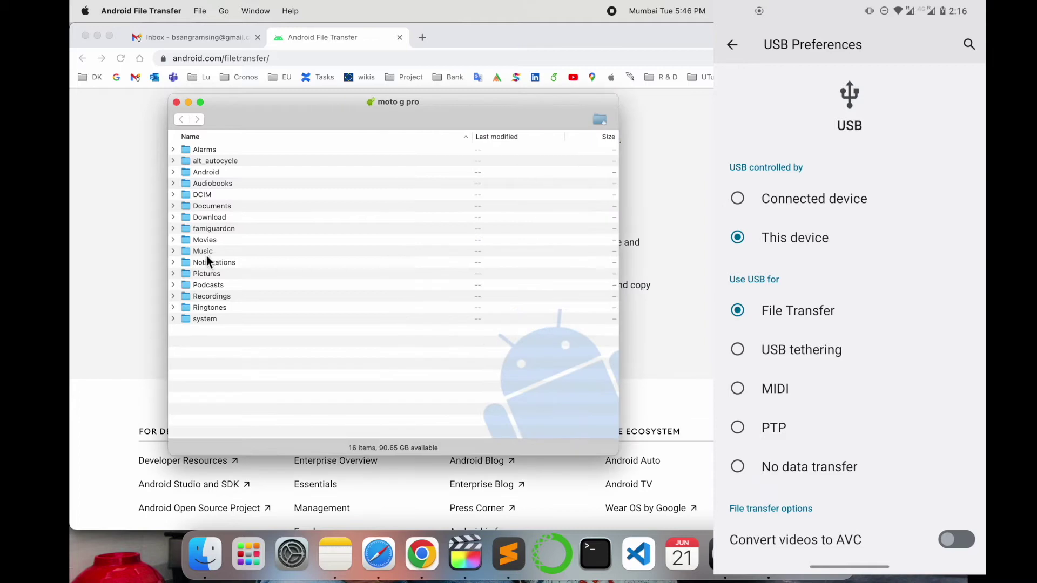
pyautogui.click(208, 217)
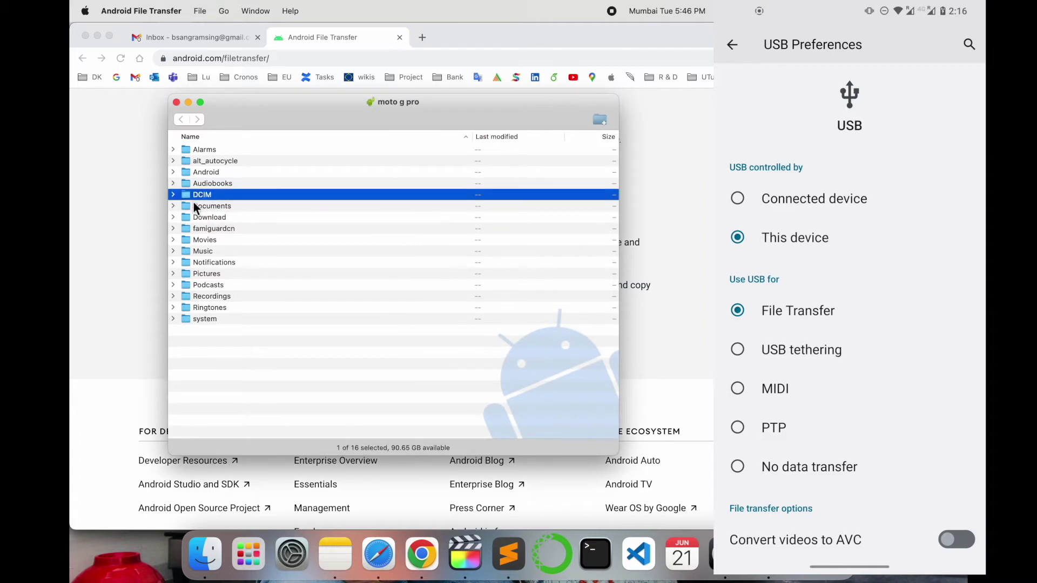
pyautogui.click(173, 196)
pyautogui.click(188, 209)
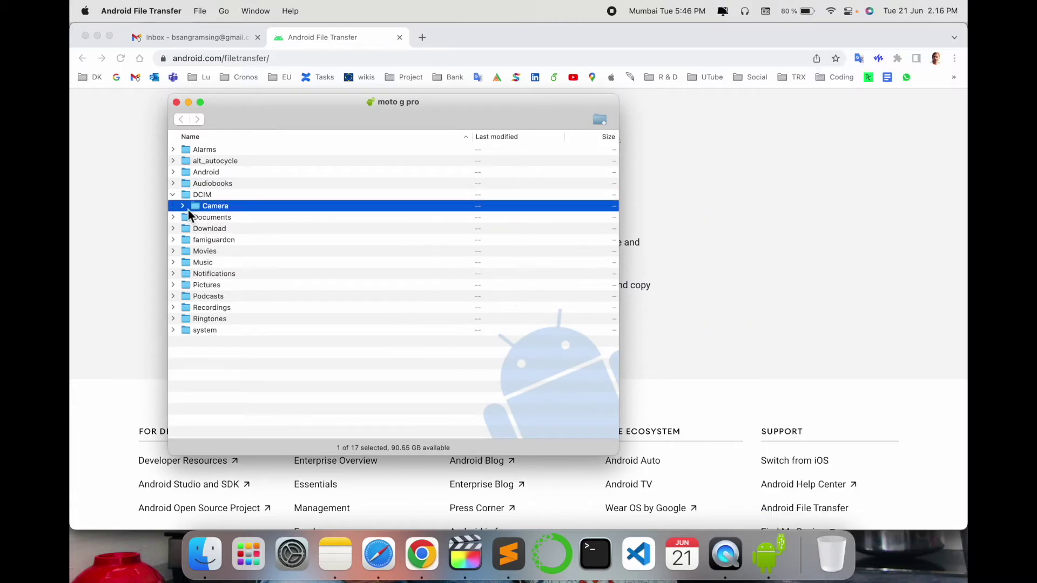
pyautogui.click(182, 209)
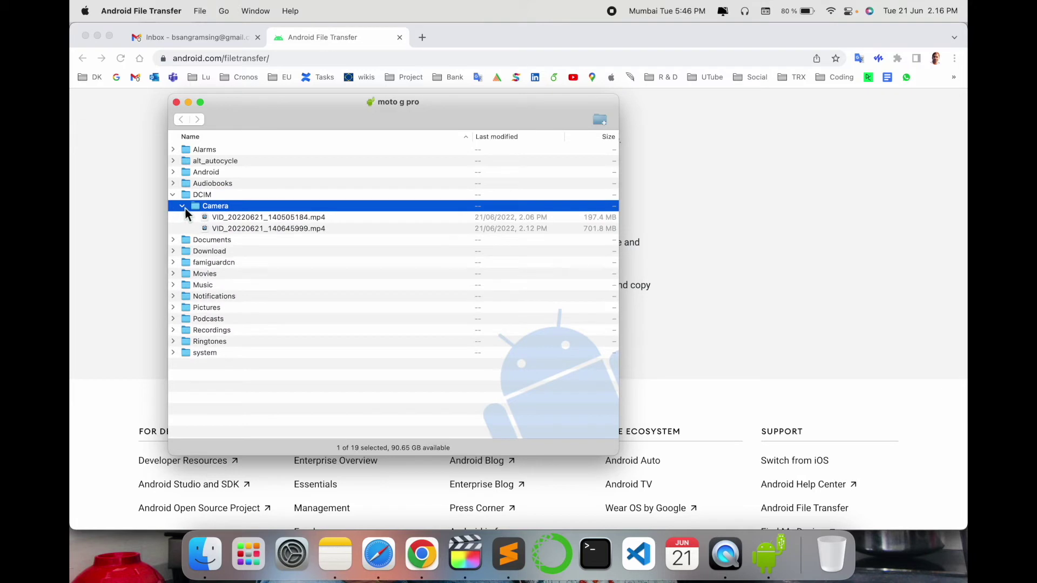
pyautogui.click(286, 230)
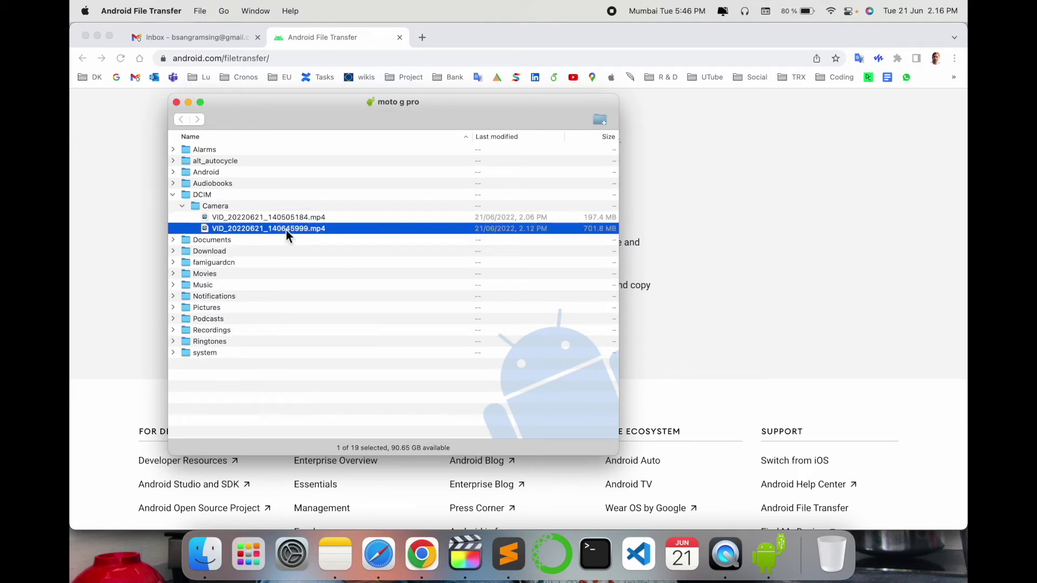
pyautogui.click(270, 218)
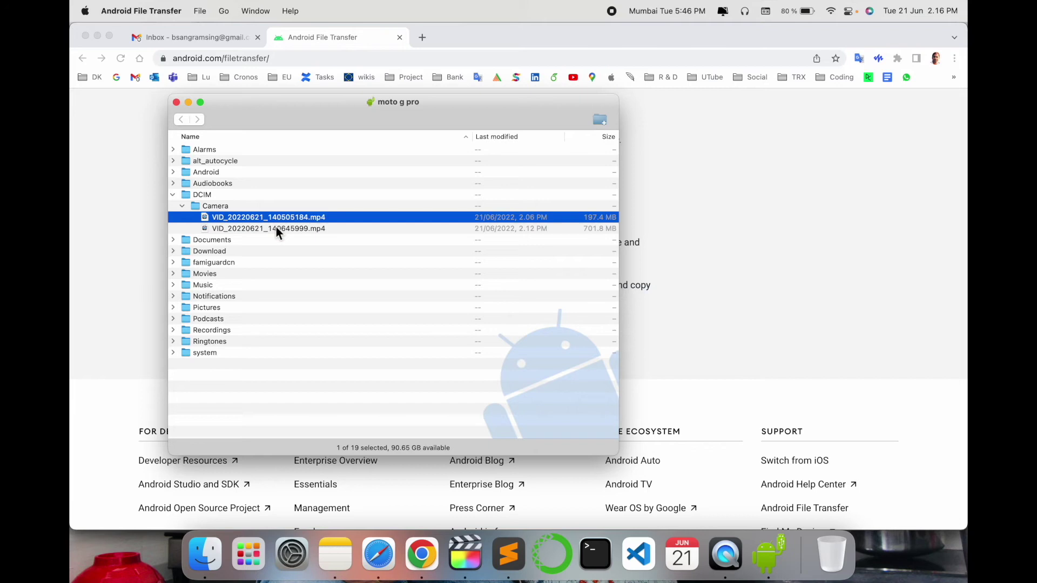
pyautogui.moveTo(271, 231); pyautogui.dragTo(726, 225)
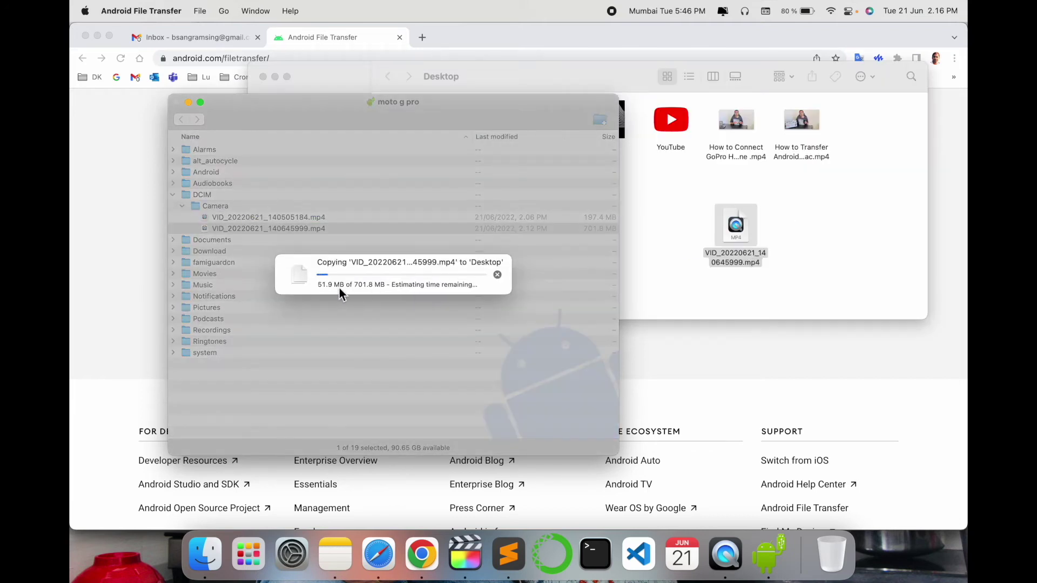
# Move the phone window aside and briefly view About This Mac from the Apple menu.
pyautogui.moveTo(337, 113); pyautogui.dragTo(274, 148)
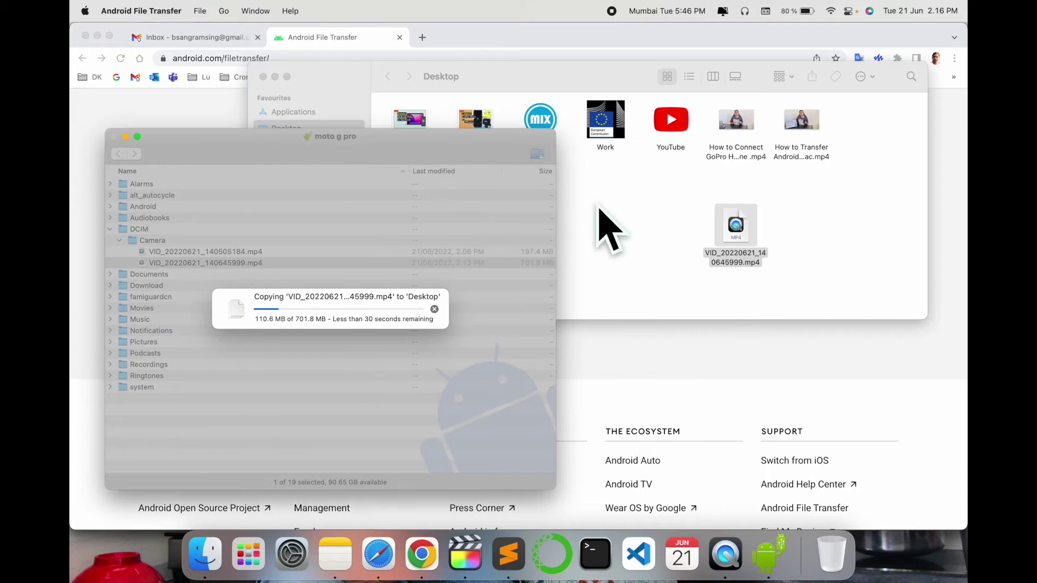
pyautogui.click(85, 10)
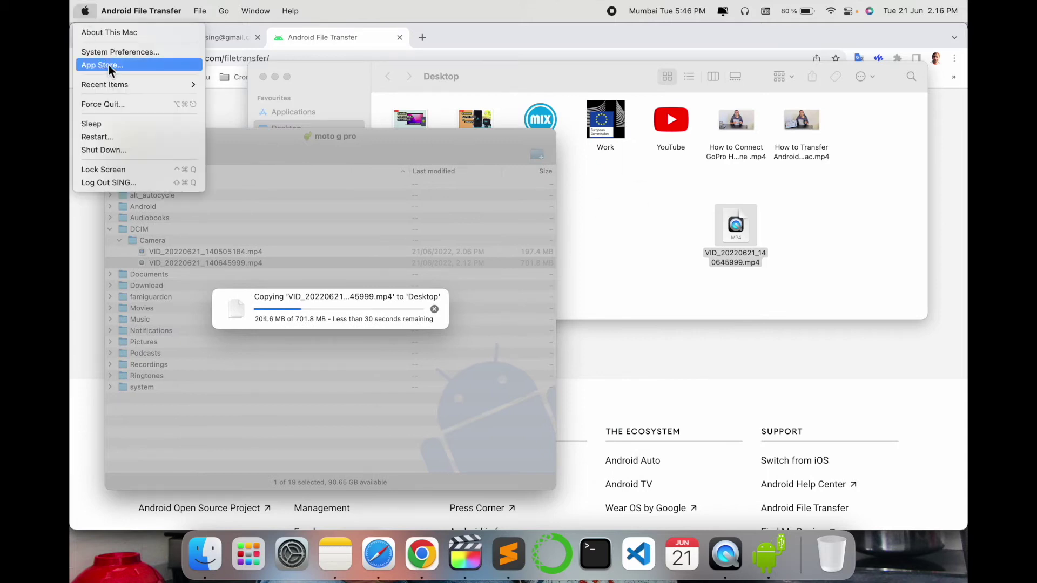
pyautogui.click(105, 33)
pyautogui.click(356, 122)
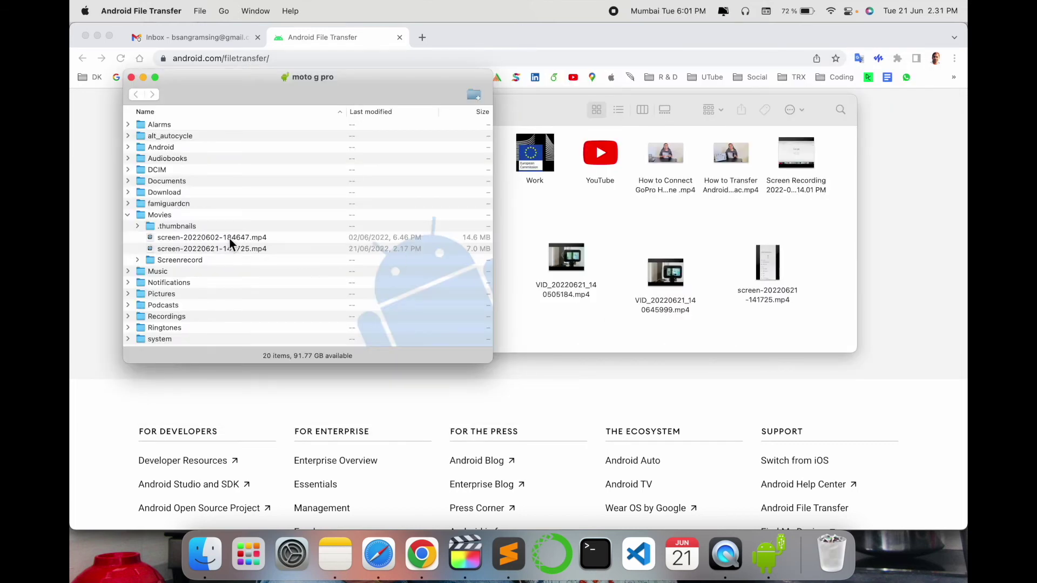
# Copy screen-20220602-184647.mp4 from Movies to the Desktop and play it in QuickTime Player.
pyautogui.moveTo(230, 243); pyautogui.dragTo(699, 243)
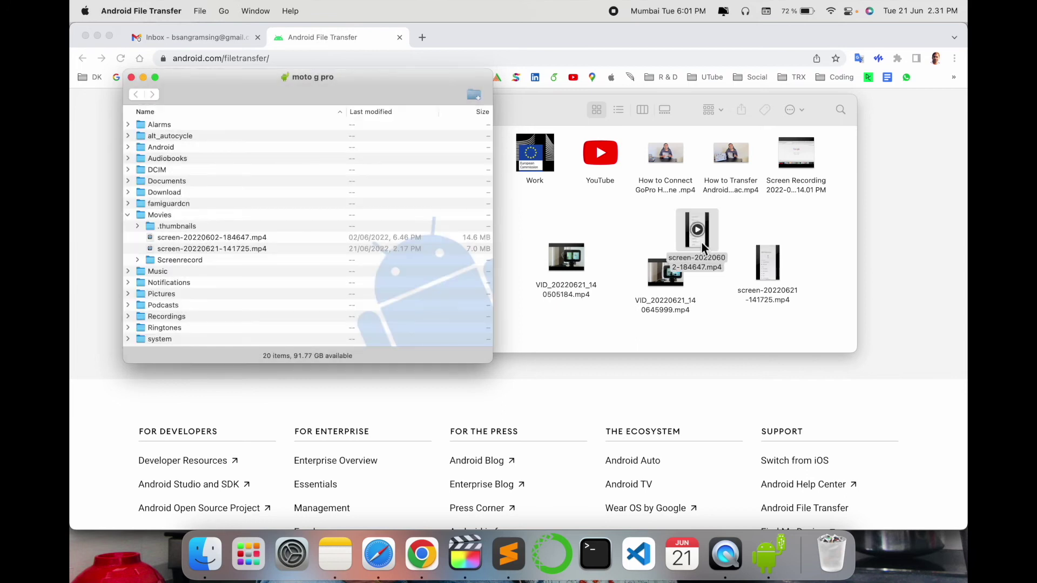
pyautogui.doubleClick(702, 243)
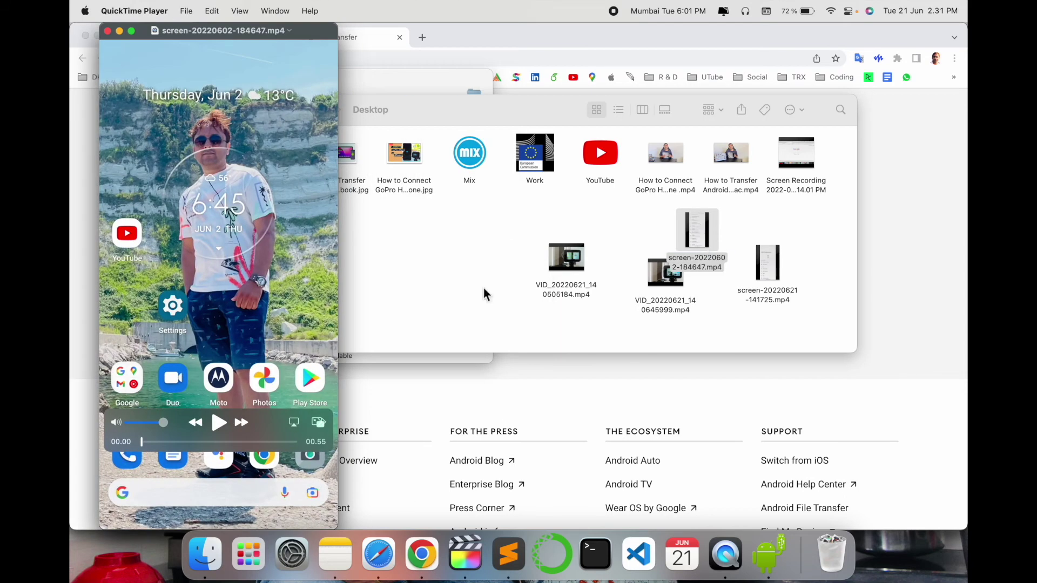
pyautogui.click(219, 425)
pyautogui.click(106, 31)
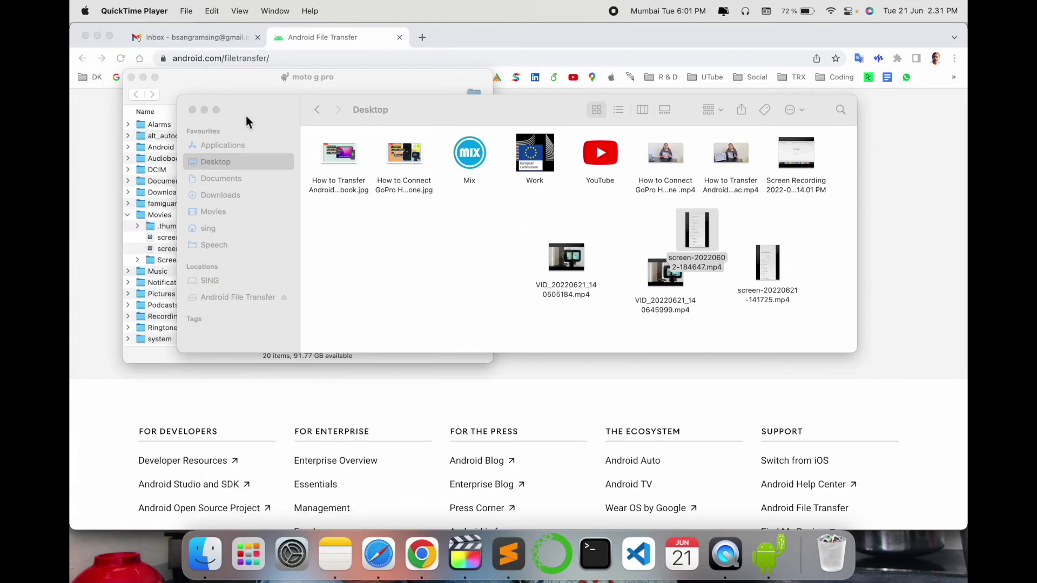
# Collapse the Movies folder and rearrange the Desktop and phone windows.
pyautogui.moveTo(245, 116)
pyautogui.mouseDown()
pyautogui.moveTo(490, 105)
pyautogui.moveTo(298, 125)
pyautogui.mouseUp()
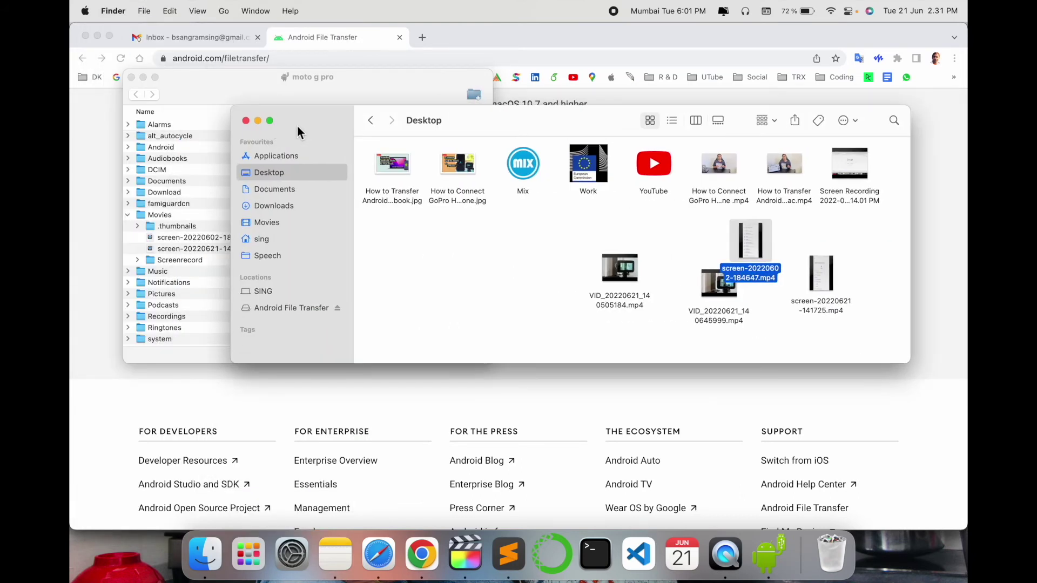
pyautogui.click(156, 240)
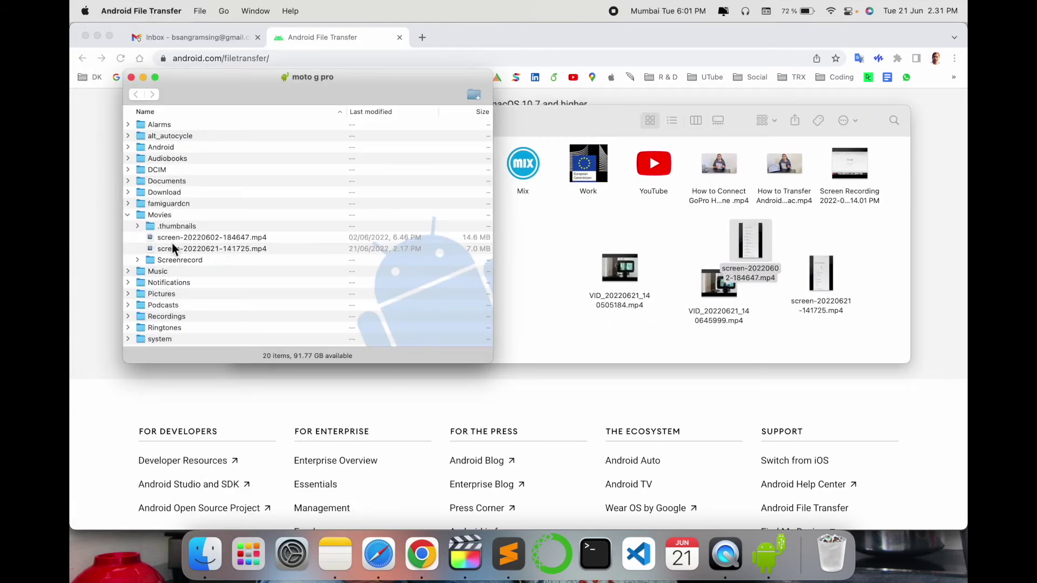
pyautogui.click(128, 215)
pyautogui.click(549, 270)
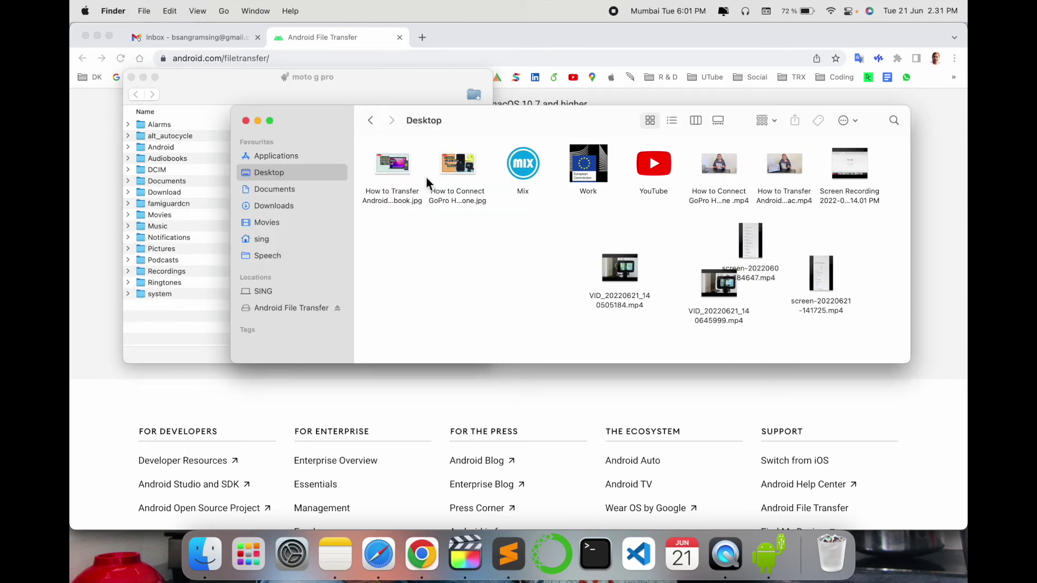
pyautogui.moveTo(318, 118); pyautogui.dragTo(370, 198)
# Expand Download and drag the Macbook transfer and GoPro how-to .jpg images from the Desktop into it.
pyautogui.click(444, 249)
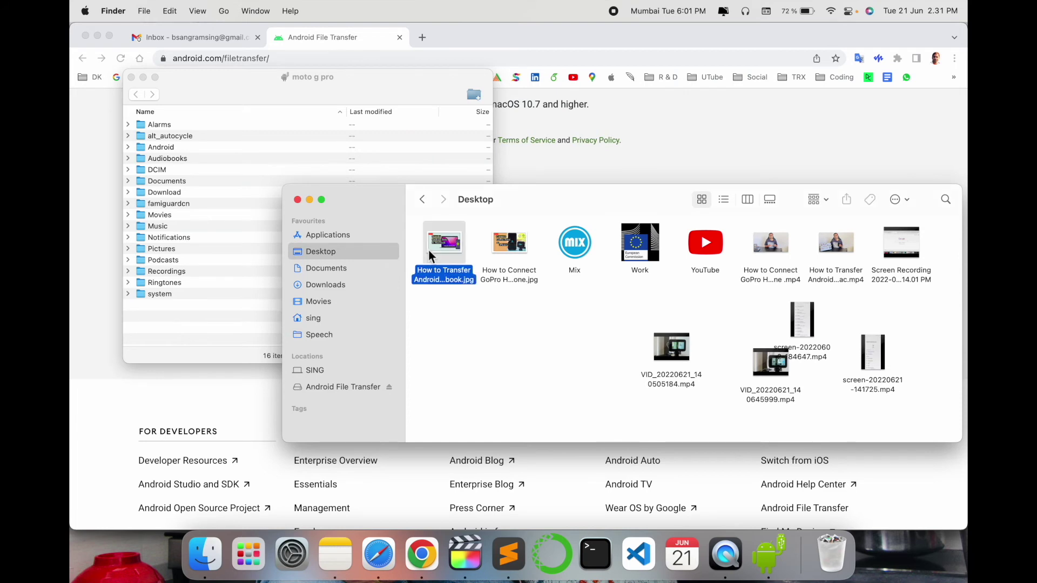
pyautogui.moveTo(379, 210); pyautogui.dragTo(573, 185)
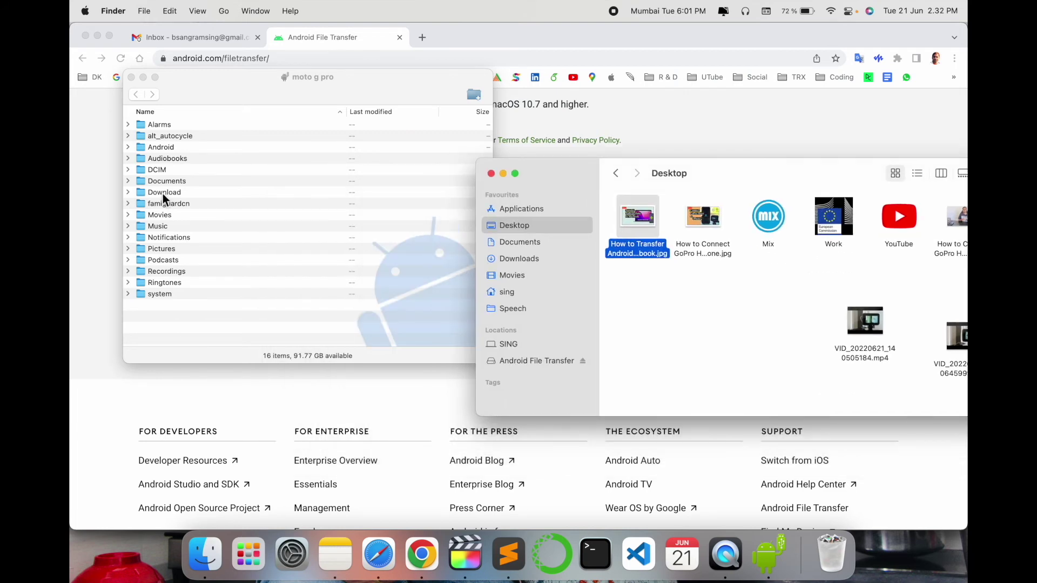
pyautogui.click(129, 191)
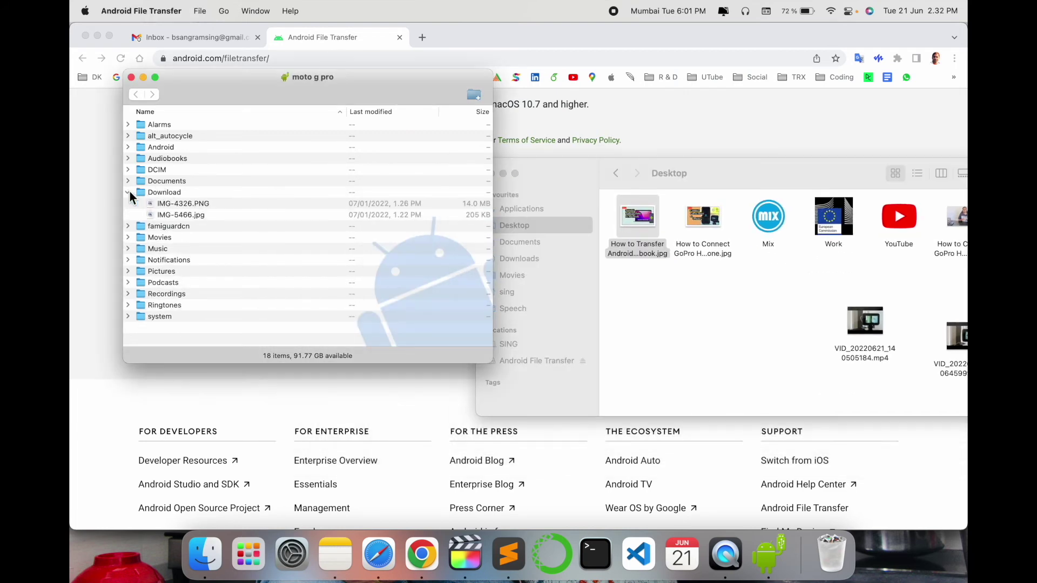
pyautogui.click(129, 192)
pyautogui.moveTo(634, 216); pyautogui.dragTo(166, 214)
pyautogui.click(175, 206)
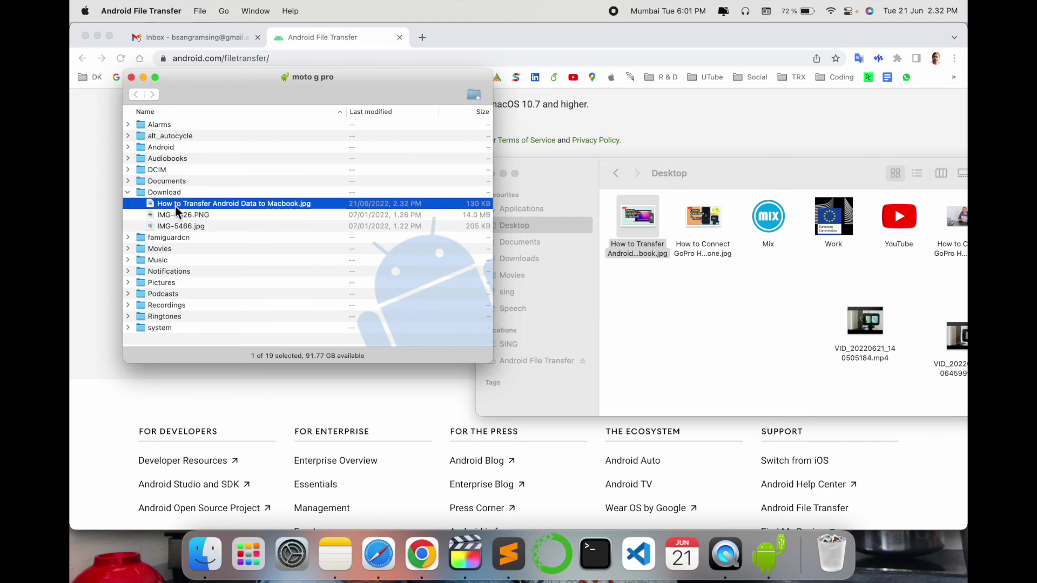
pyautogui.moveTo(696, 216); pyautogui.dragTo(163, 205)
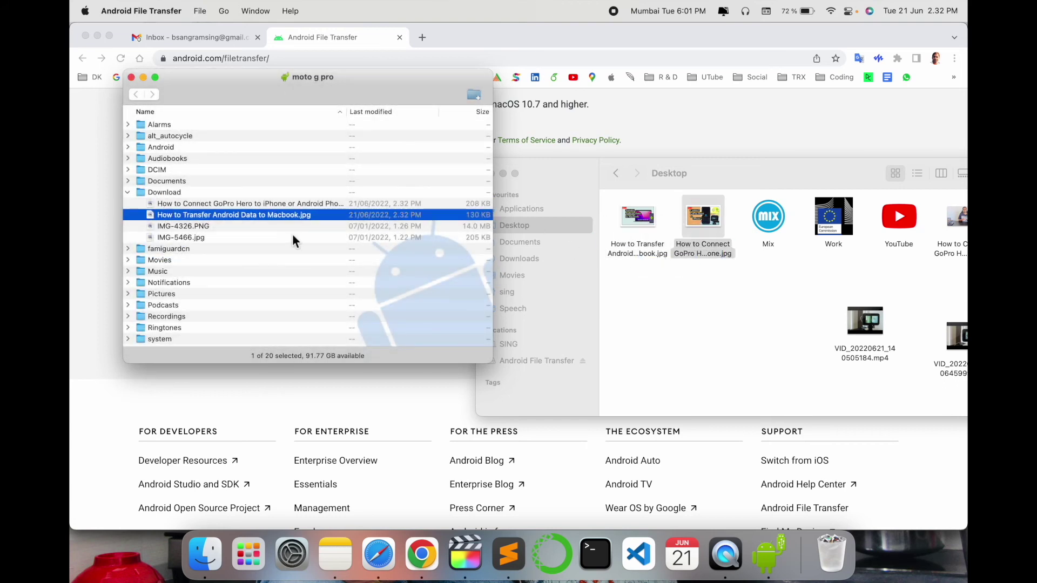
pyautogui.click(242, 207)
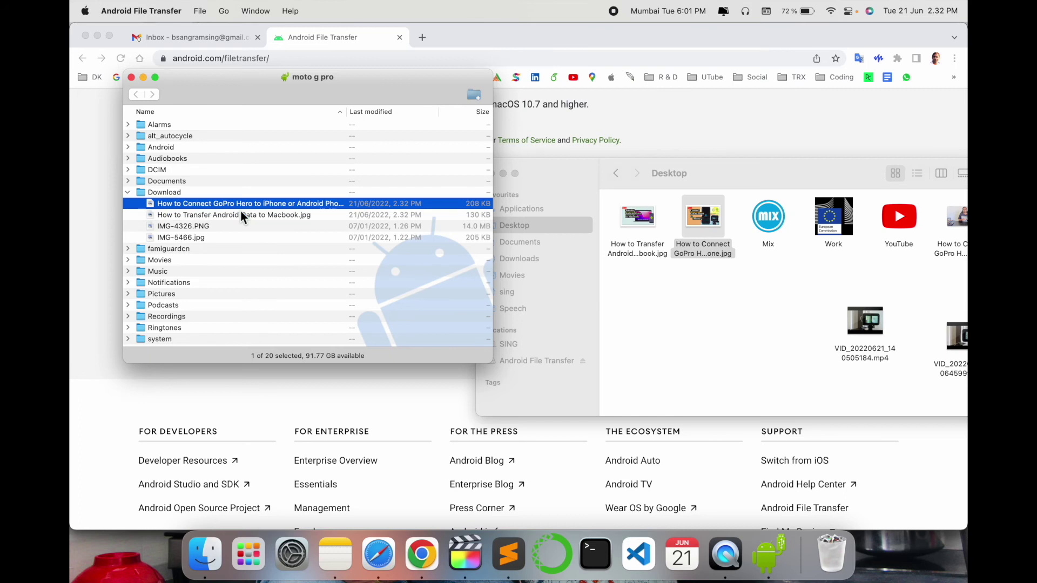
pyautogui.moveTo(238, 95); pyautogui.dragTo(205, 96)
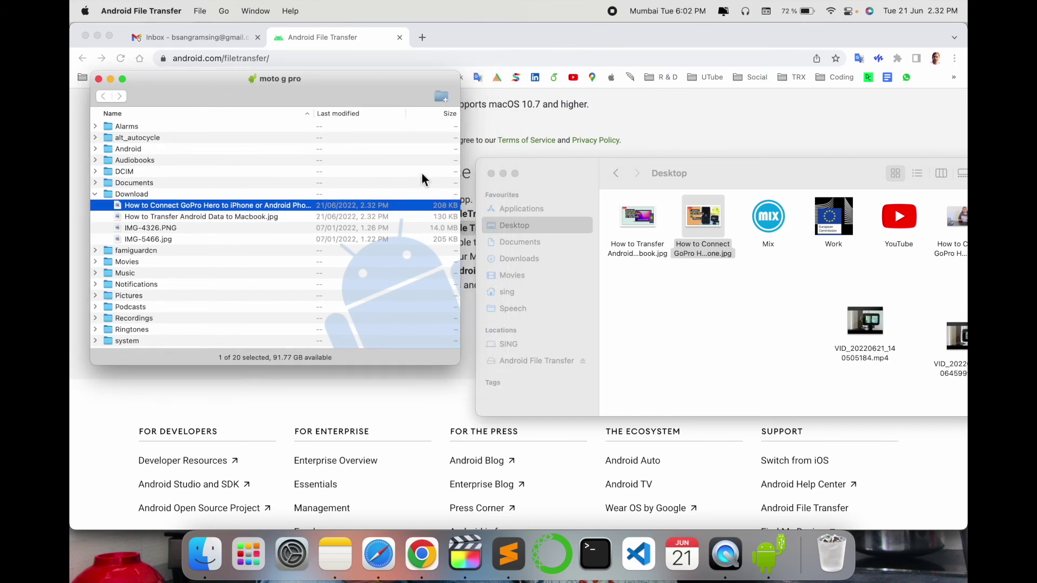
pyautogui.moveTo(586, 165); pyautogui.dragTo(562, 97)
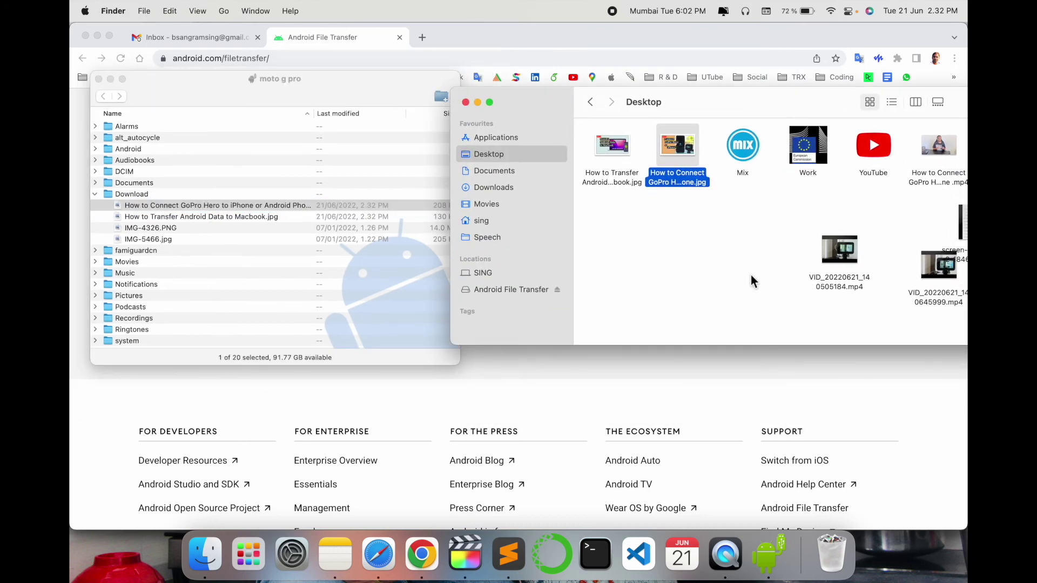
# Delete the Macbook and GoPro how-to images from the phone's Download folder, confirming each.
pyautogui.click(177, 232)
pyautogui.rightClick(175, 216)
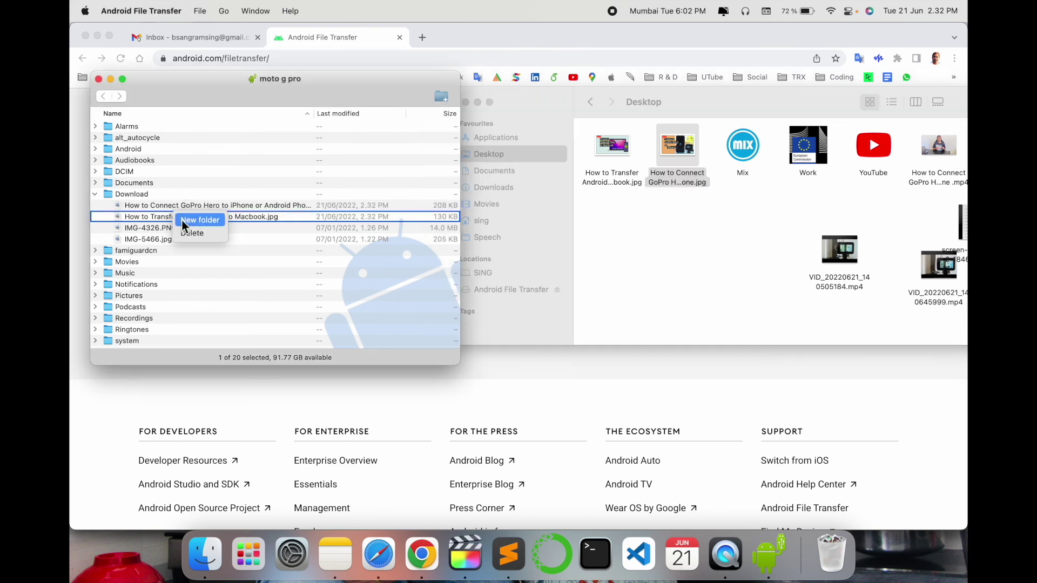
pyautogui.click(196, 232)
pyautogui.click(312, 268)
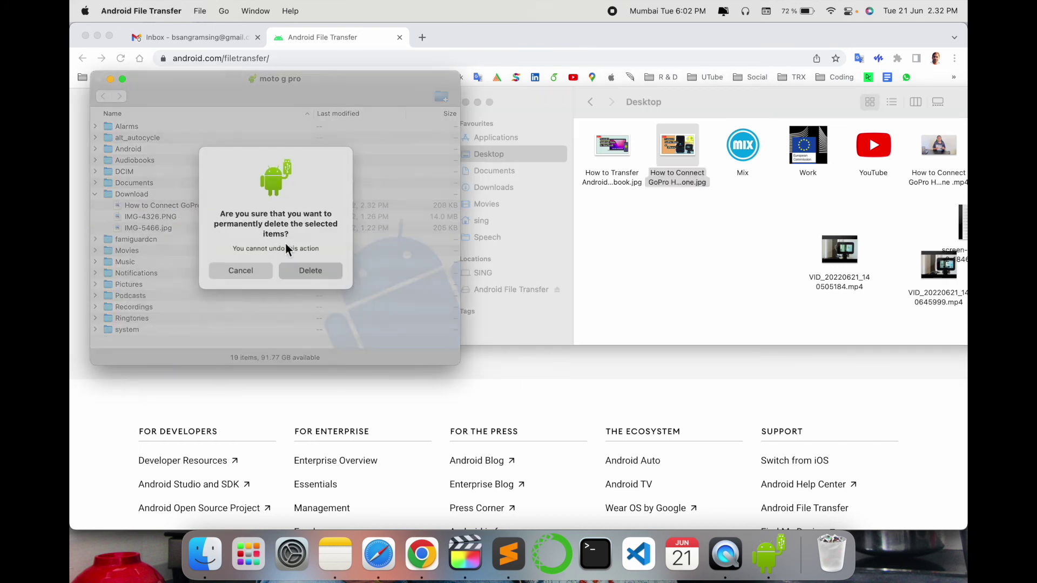
pyautogui.rightClick(198, 209)
pyautogui.click(210, 224)
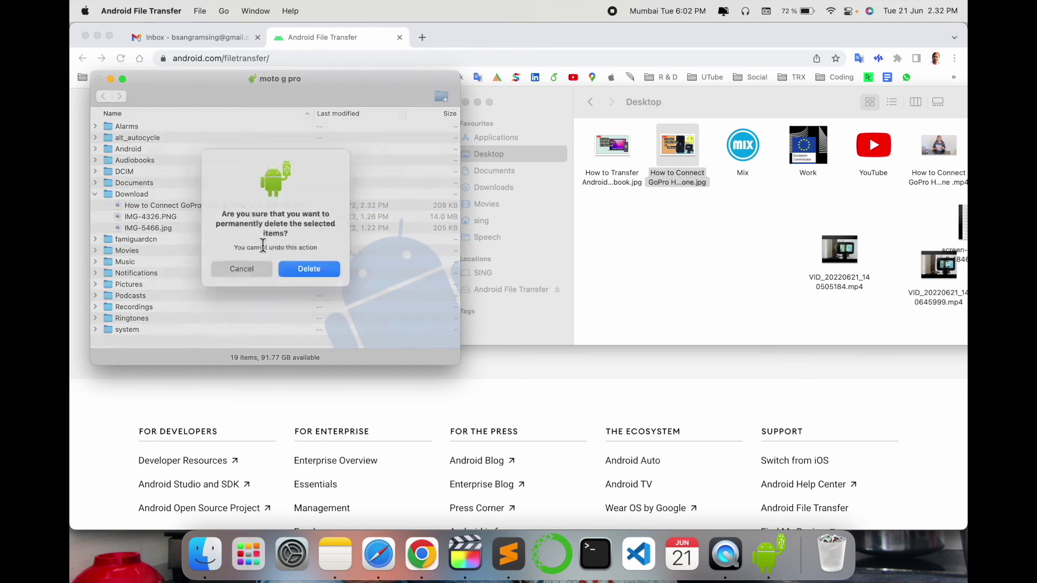
pyautogui.click(315, 270)
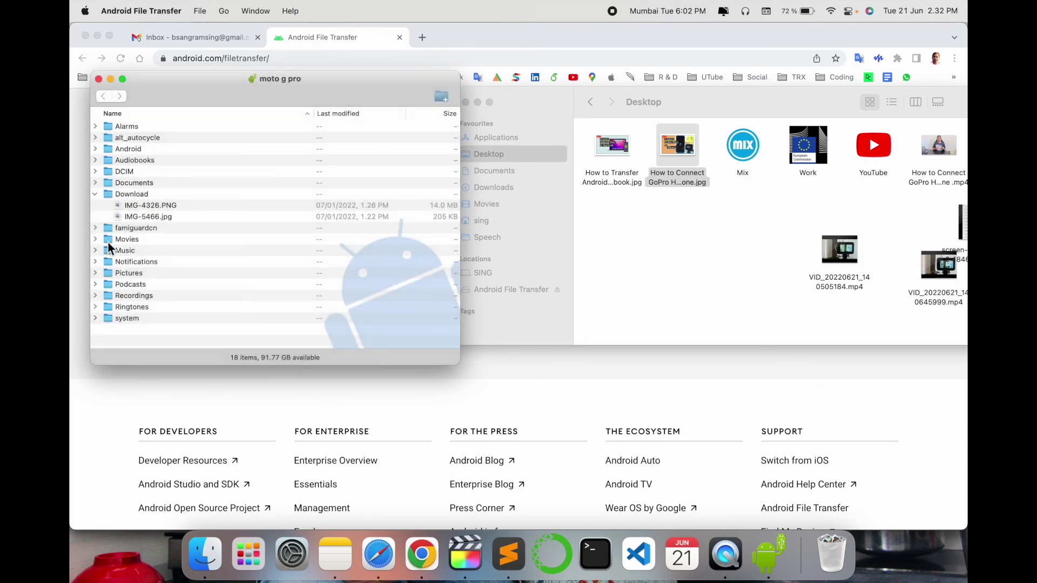
# Expand Movies and delete both screen recording videos, confirming the deletion.
pyautogui.click(108, 251)
pyautogui.click(95, 238)
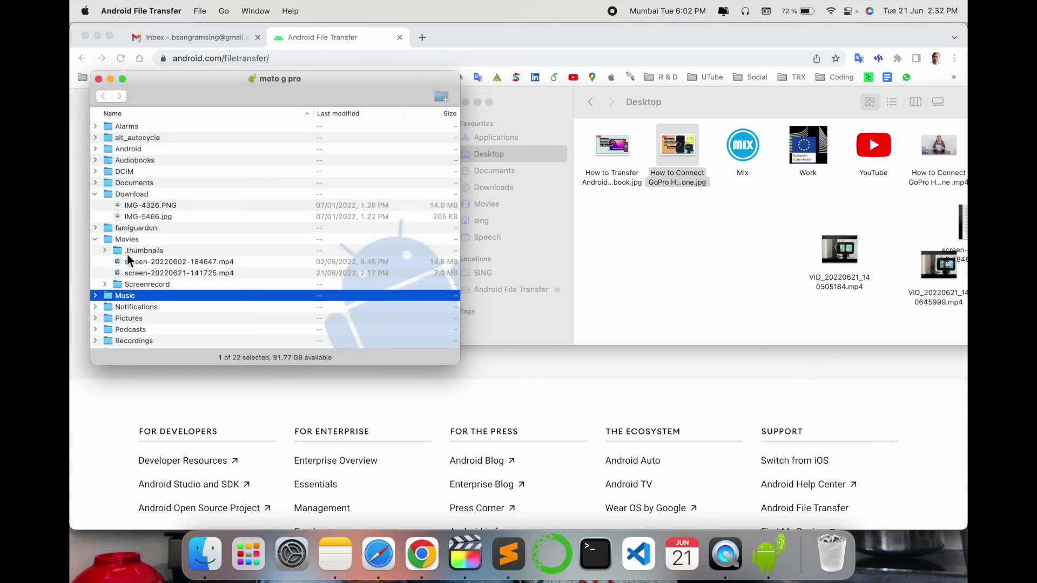
pyautogui.rightClick(171, 262)
pyautogui.click(193, 280)
pyautogui.click(324, 274)
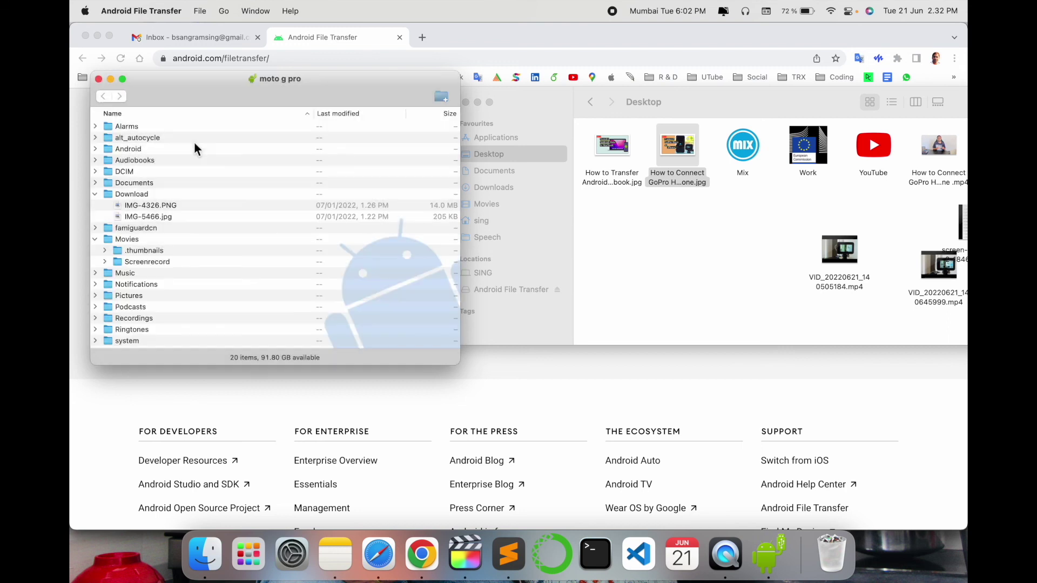